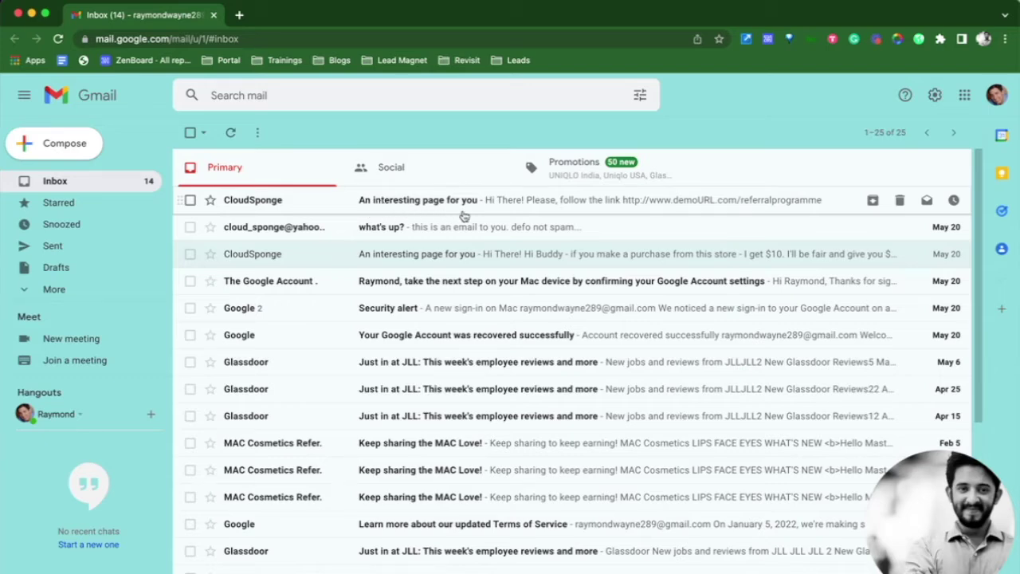
Step: Open the May 20 CloudSponge email containing the "Hi Buddy" message and examine its greeting, message and link
left_click(451, 254)
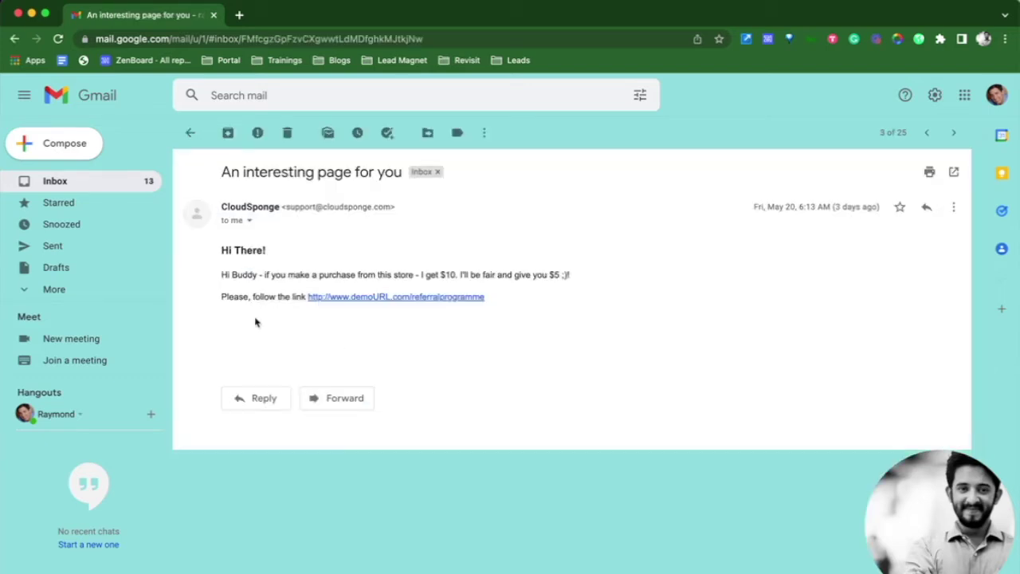
left_click_drag(222, 252, 335, 275)
left_click_drag(254, 296, 414, 337)
left_click(416, 341)
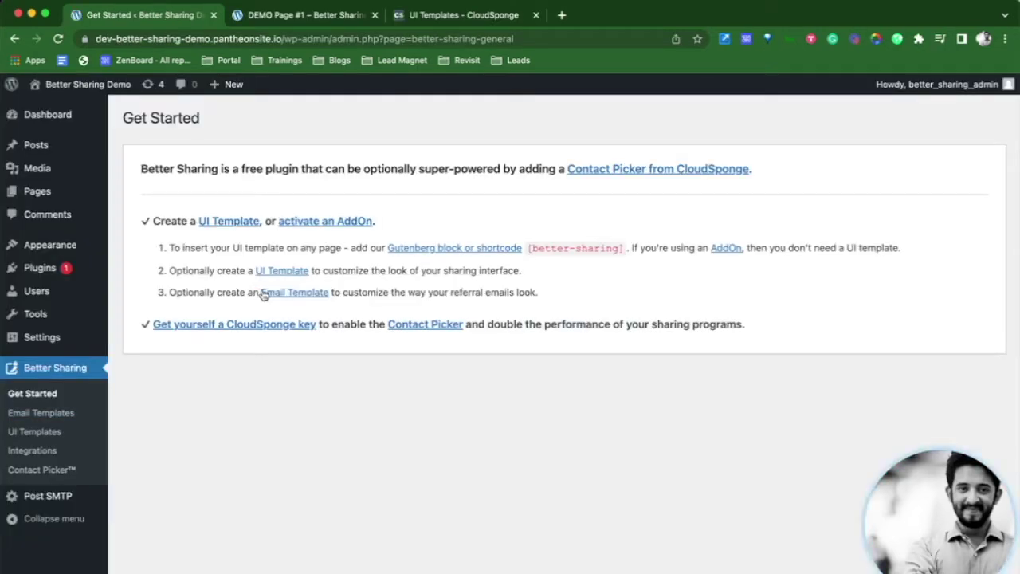
Step: Open the Email Template documentation from the Get Started page and read the explanations of the template variables
left_click(310, 294)
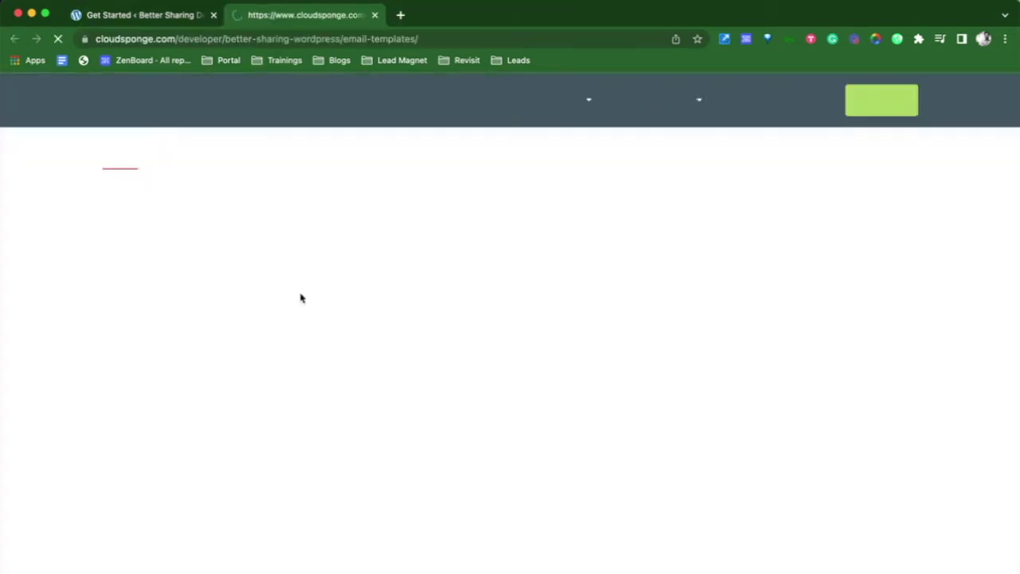
scroll(301, 297, "down", 7)
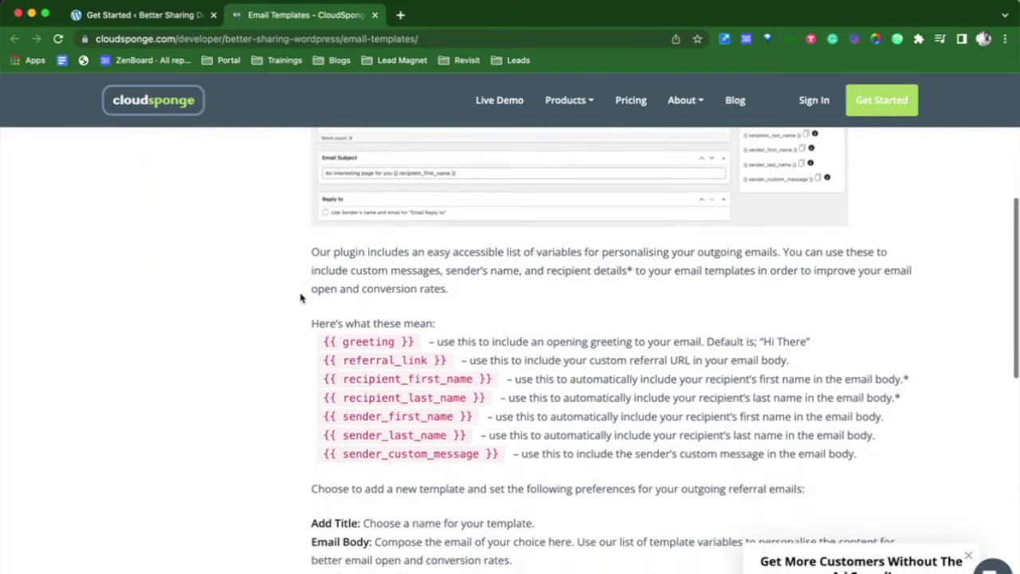
scroll(300, 297, "down", 2)
scroll(300, 298, "up", 9)
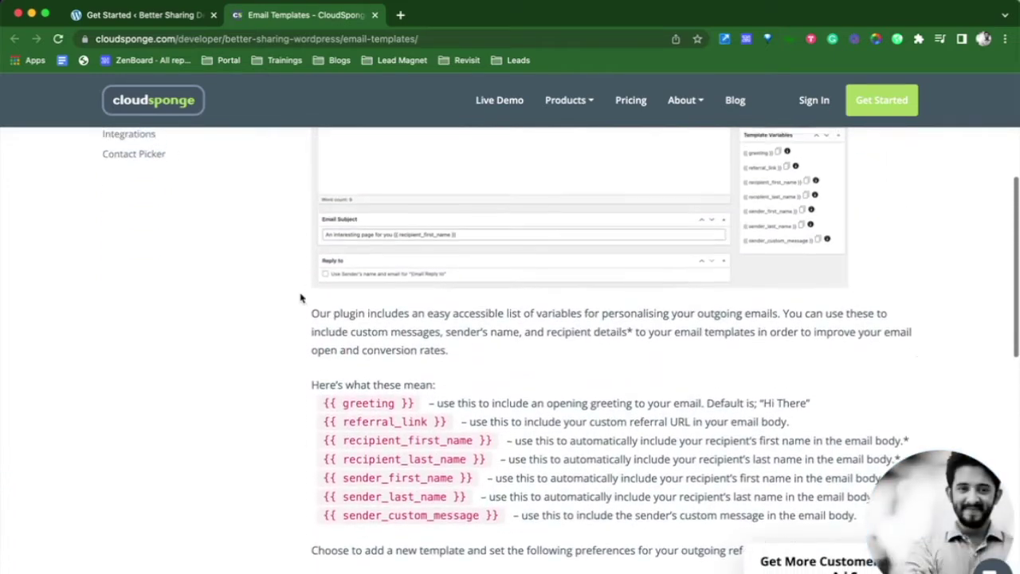
Step: Return to the WordPress admin and create a new Better Sharing email template titled "Demo Template #1"
left_click(151, 18)
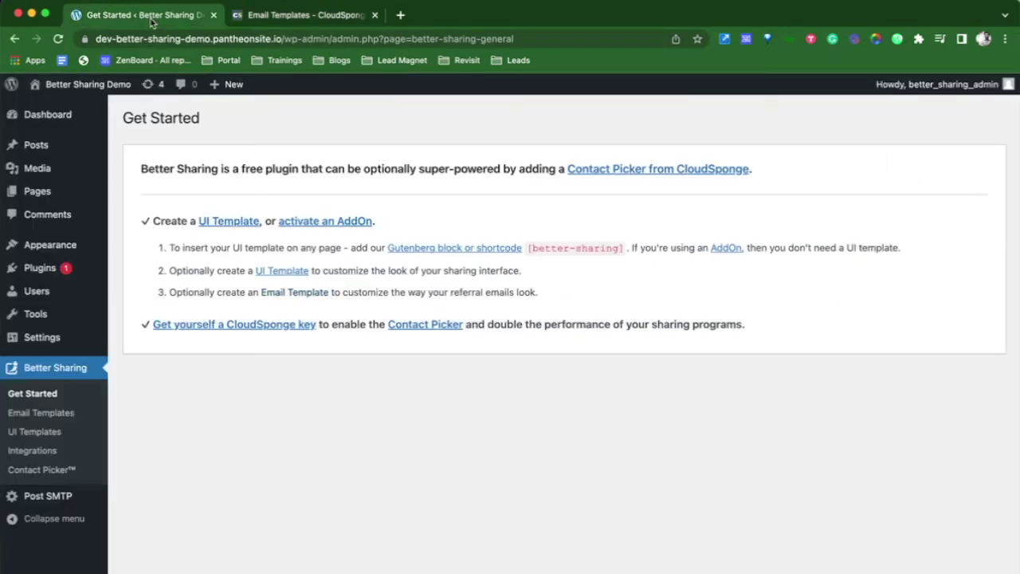
left_click(54, 414)
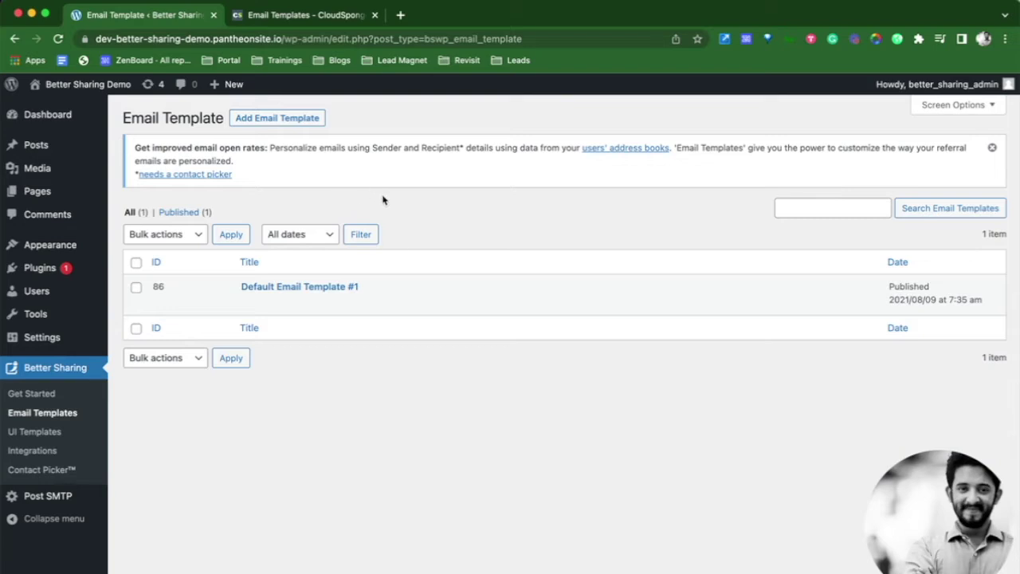
left_click(284, 120)
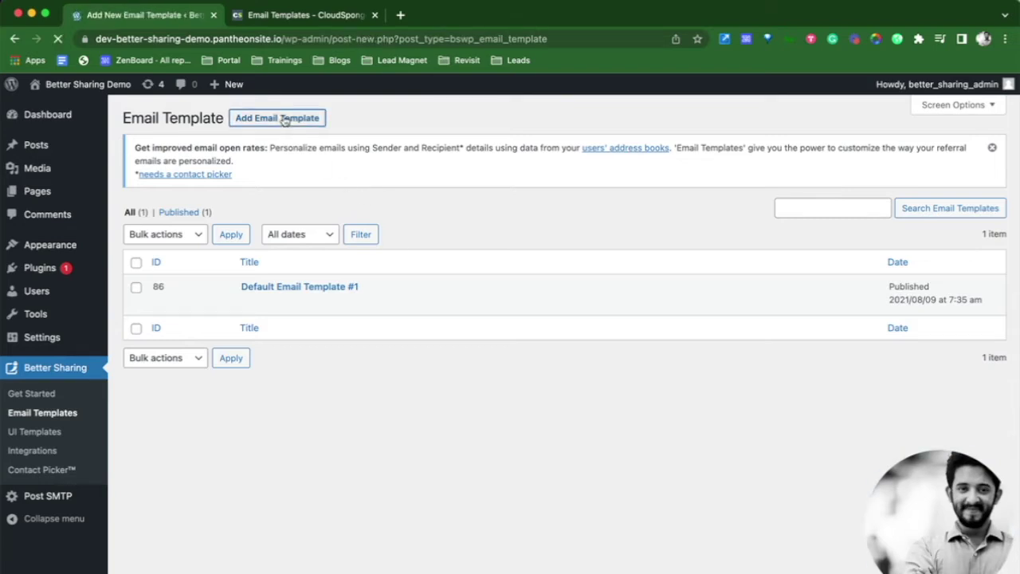
type("Demo")
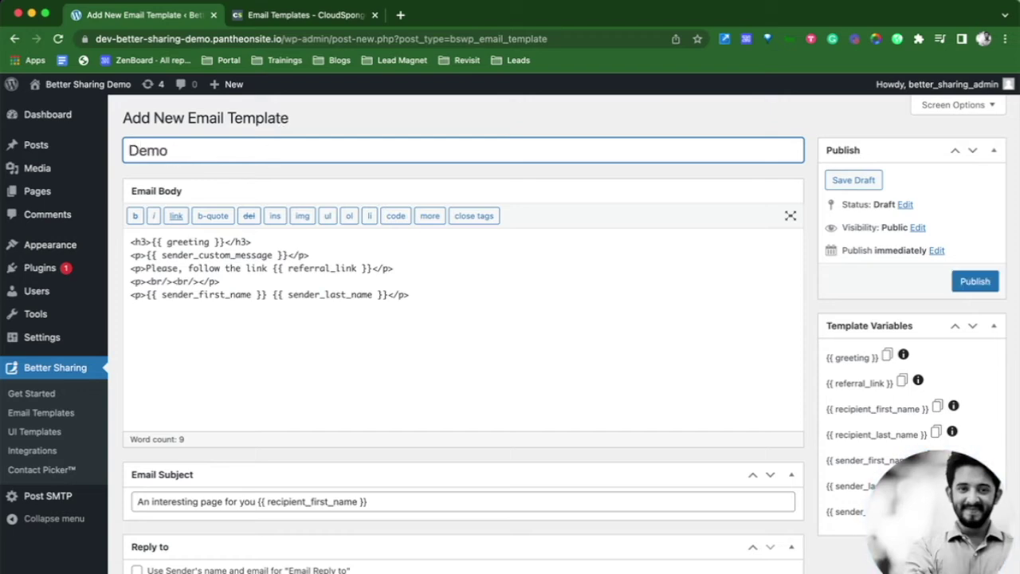
type(" Template #1")
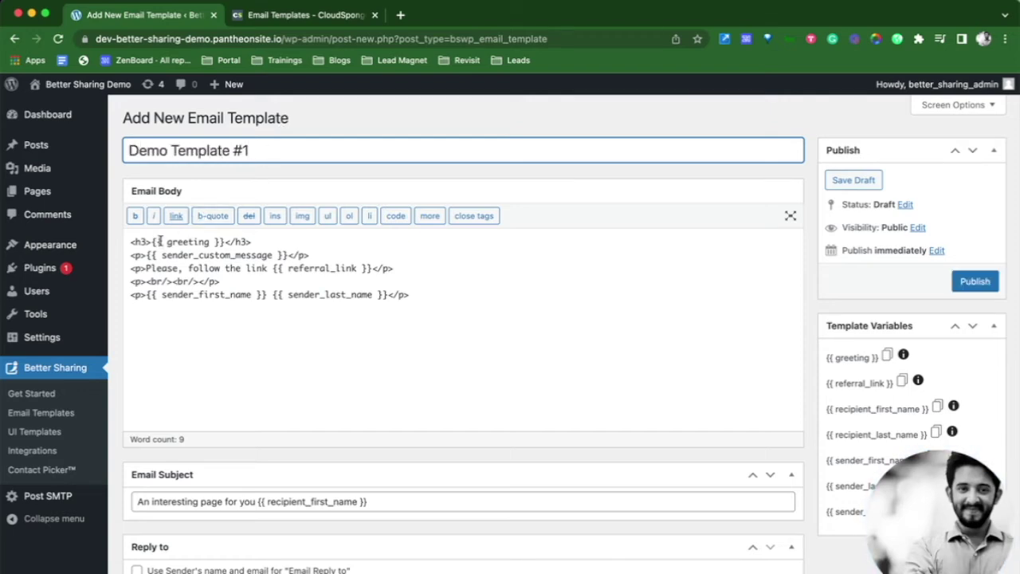
Step: Examine the default code in the email body and the recipient first name variable in the email subject
left_click_drag(131, 241, 421, 304)
left_click(407, 335)
scroll(298, 398, "down", 1)
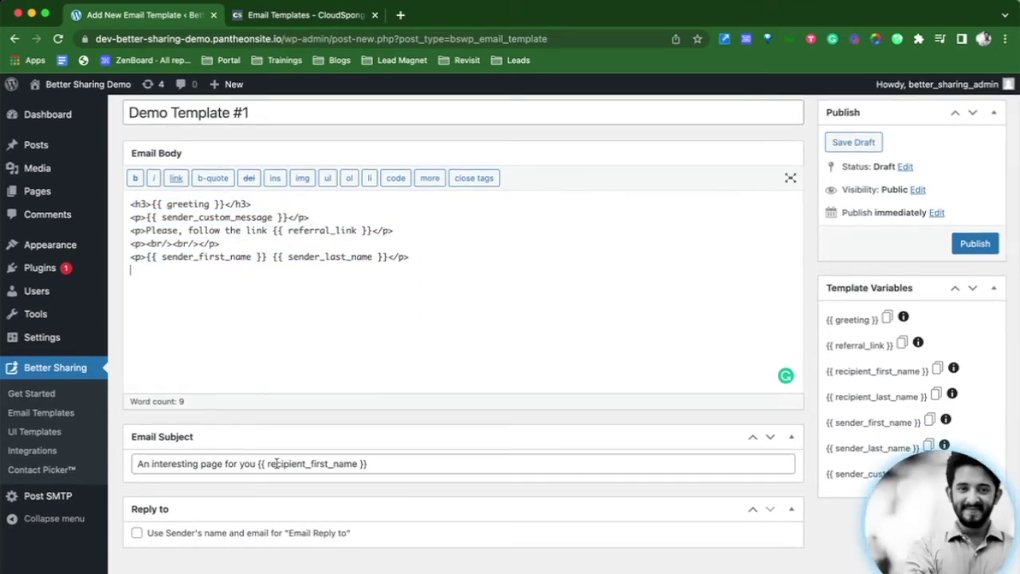
left_click_drag(257, 465, 346, 479)
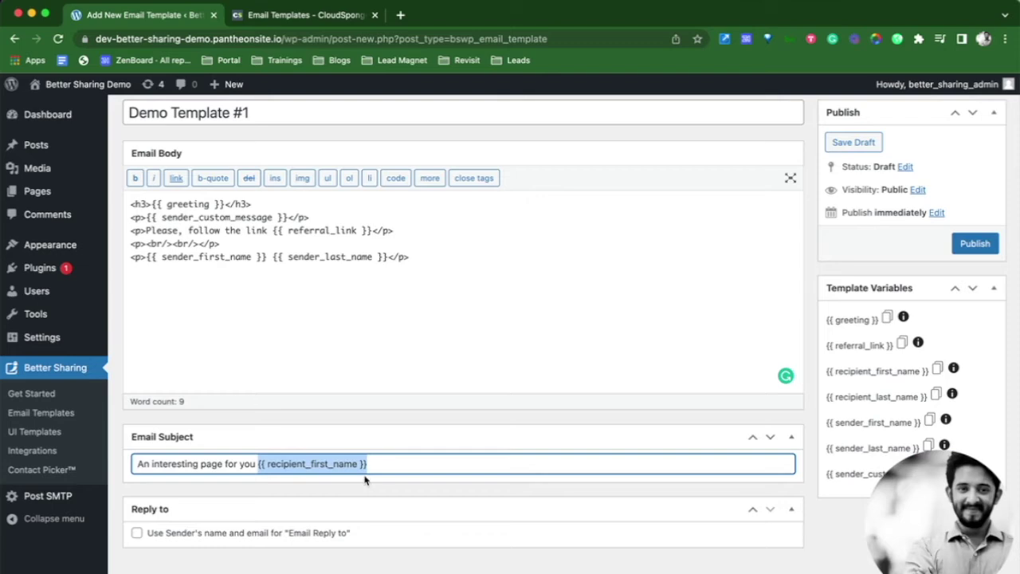
left_click(392, 471)
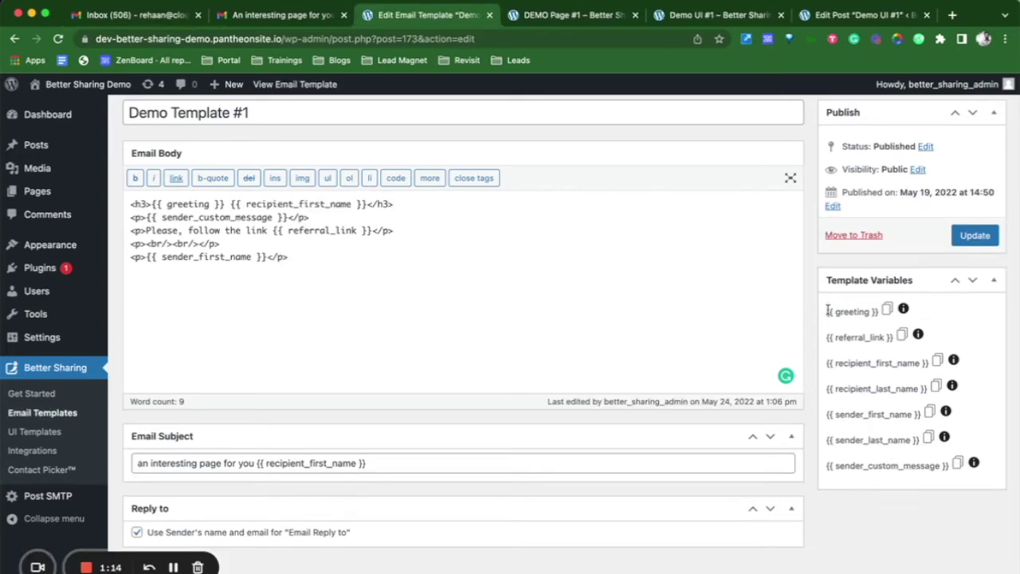
Step: Examine the available template variables and their descriptions, comparing the greeting variable with the greeting in the received email
left_click_drag(827, 310, 955, 467)
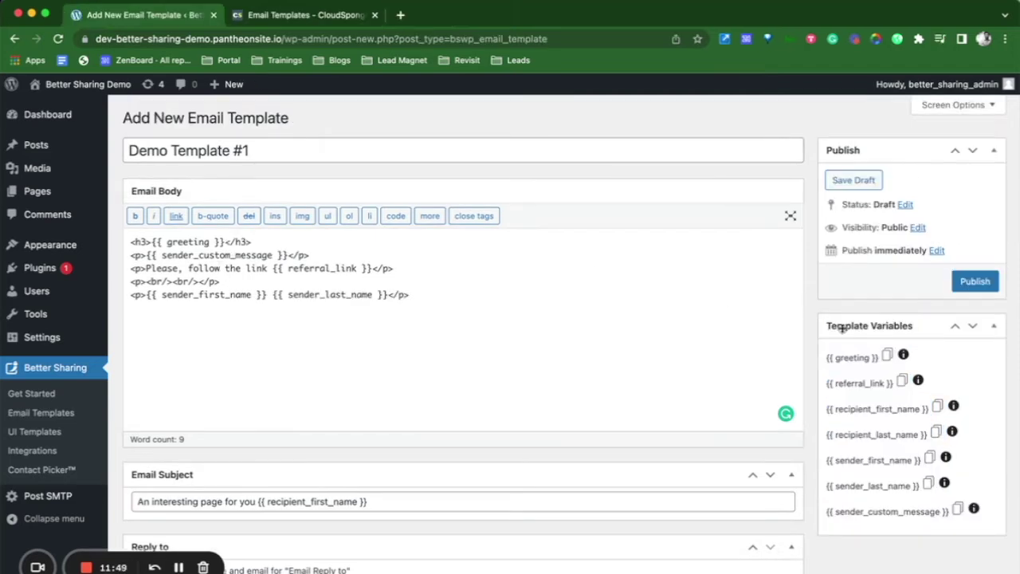
key("super+grave")
left_click_drag(665, 251, 718, 253)
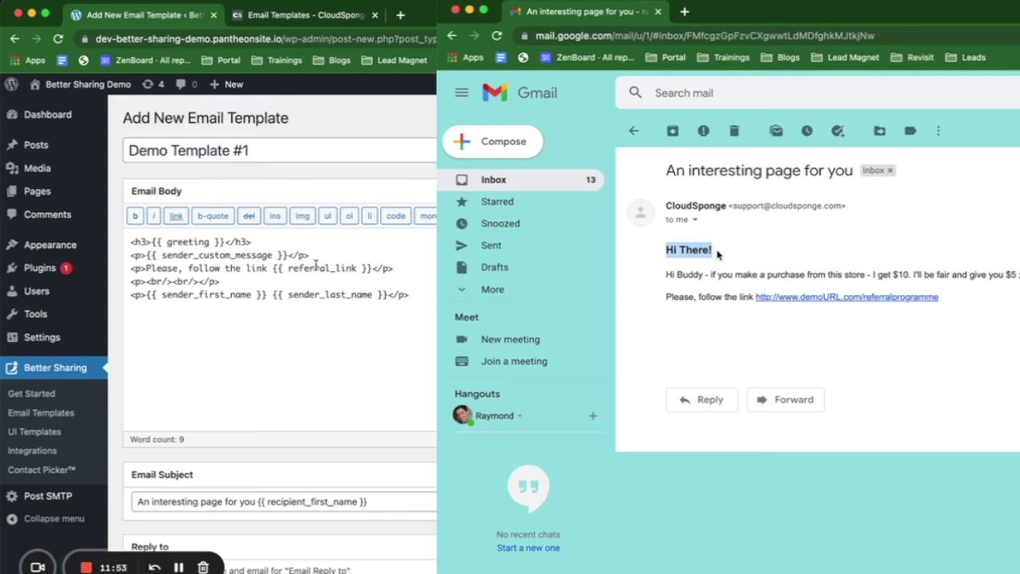
key("super+grave")
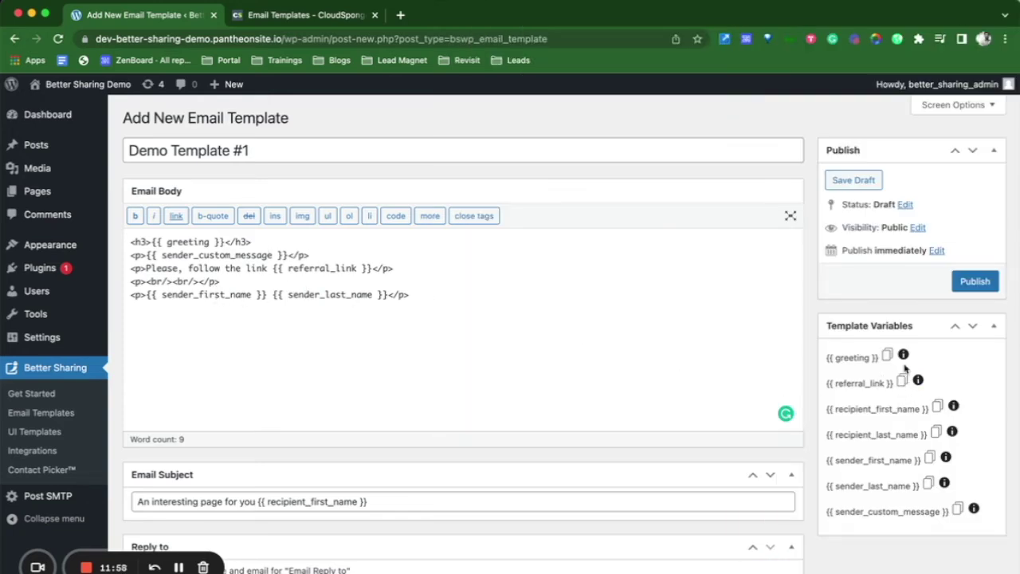
mouse_move(906, 359)
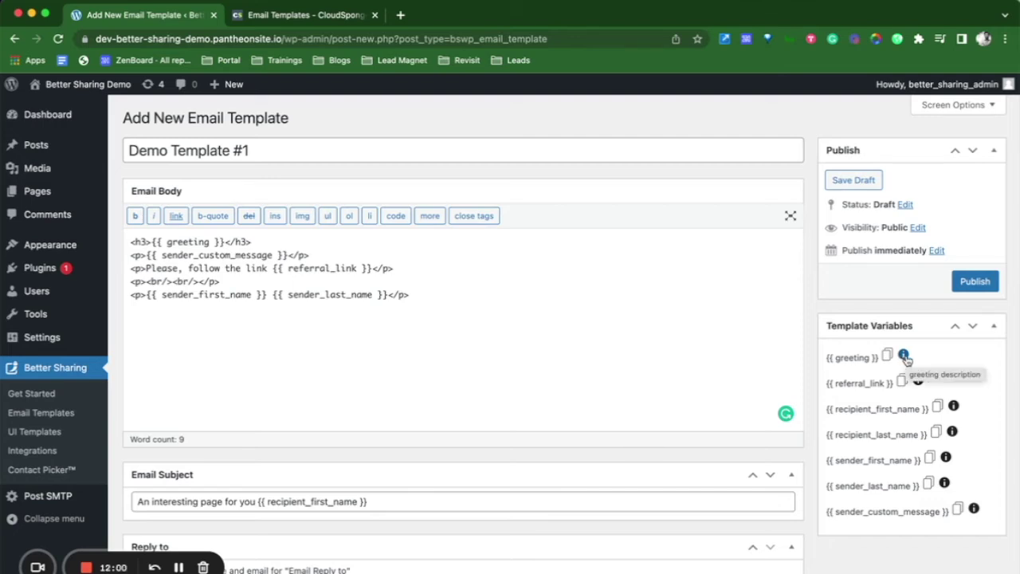
mouse_move(919, 385)
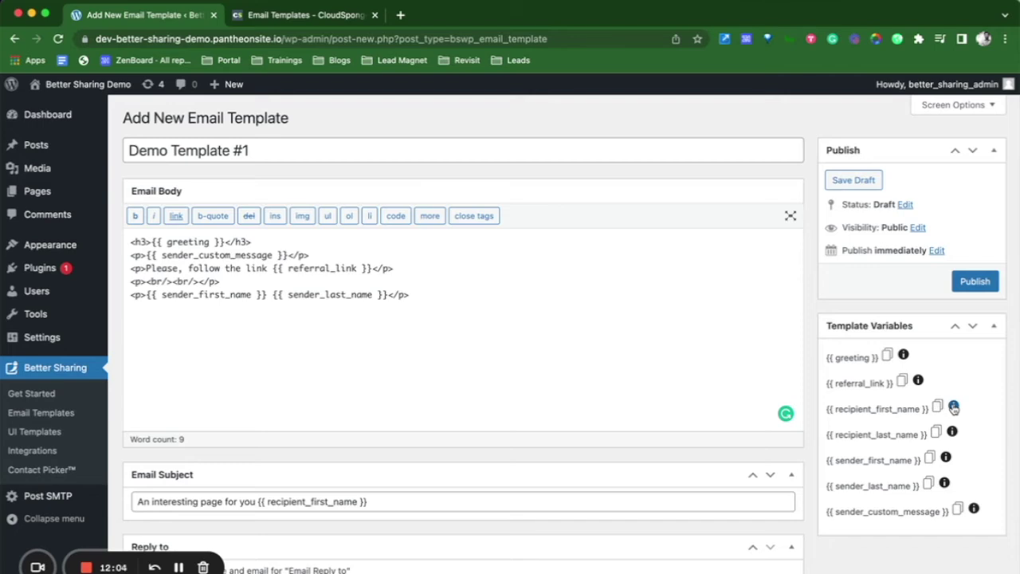
mouse_move(956, 408)
mouse_move(956, 434)
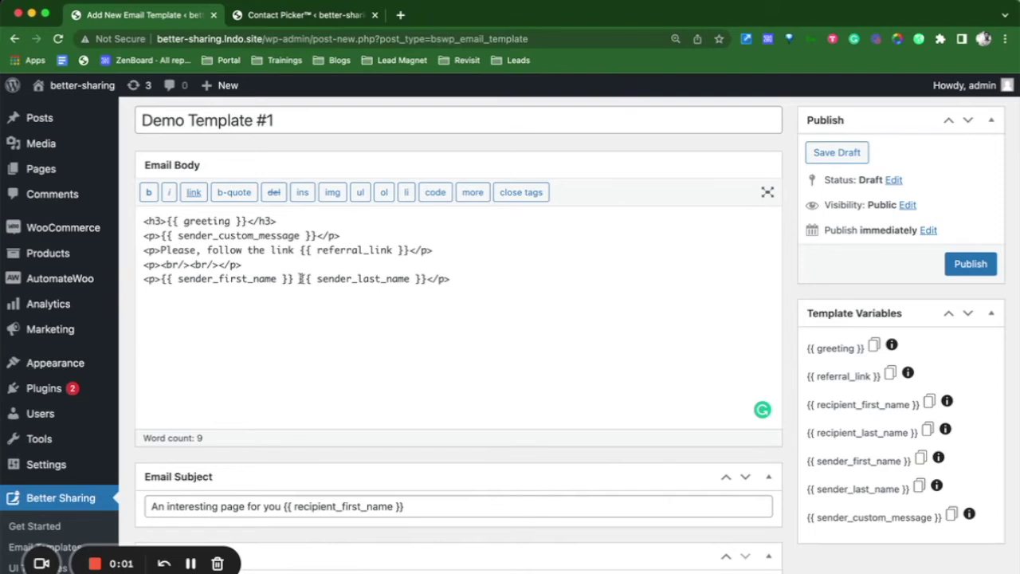
Step: Remove {{ sender_last_name }} from the email body, check the recipient variable in the subject, and publish the template
left_click_drag(297, 279, 425, 279)
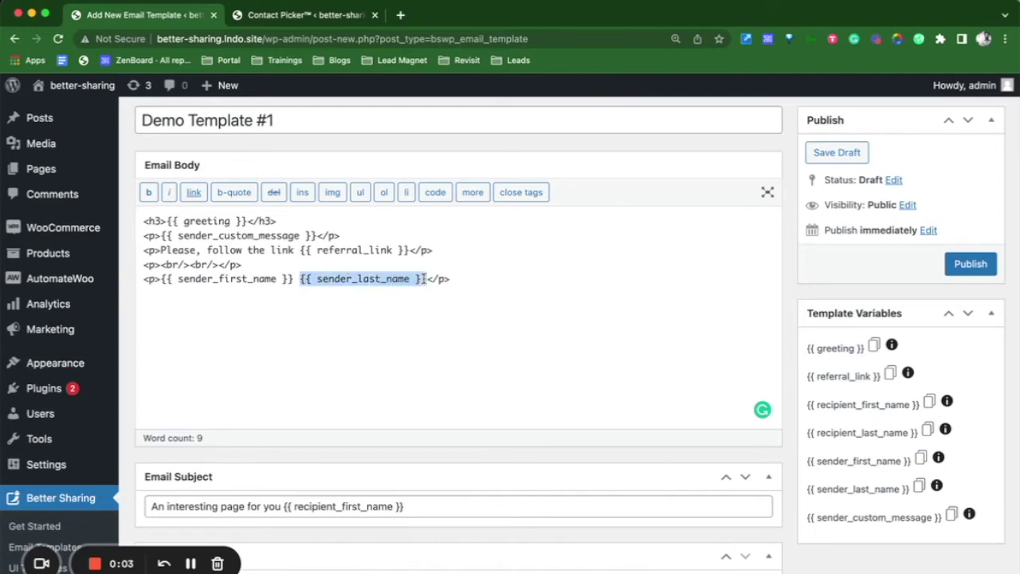
key("BackSpace")
key("BackSpace")
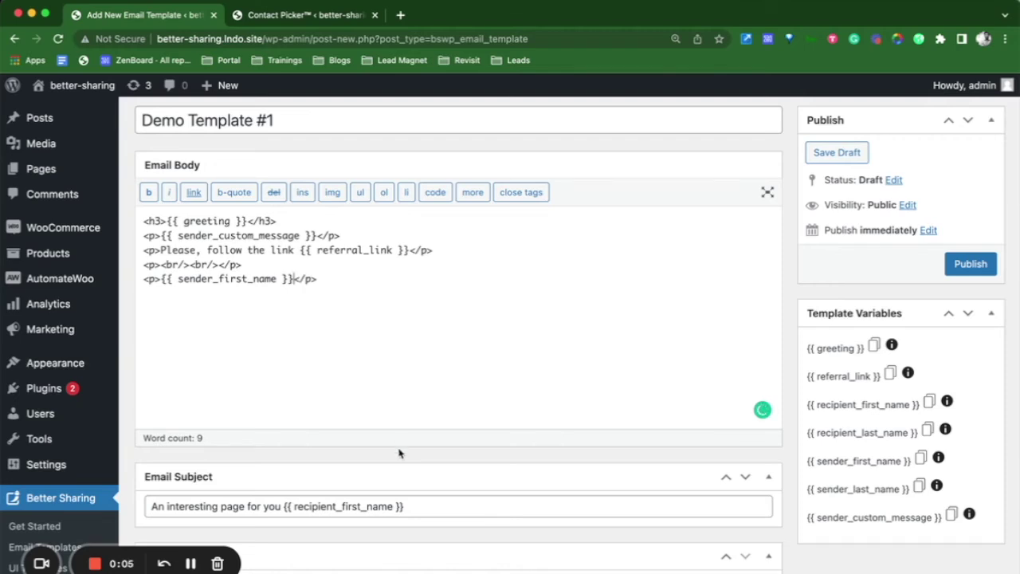
left_click_drag(410, 507, 282, 506)
left_click(467, 511)
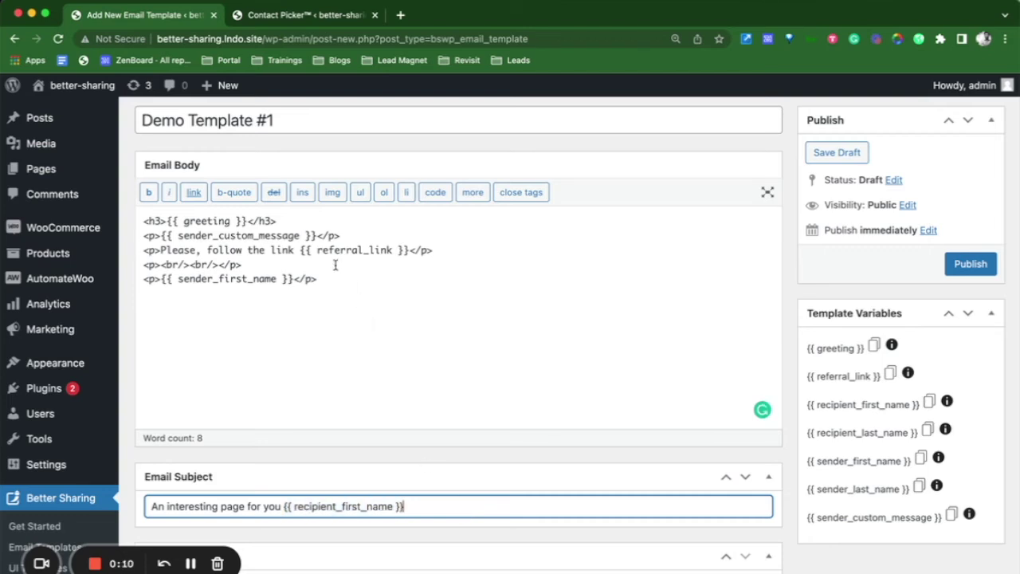
left_click(968, 266)
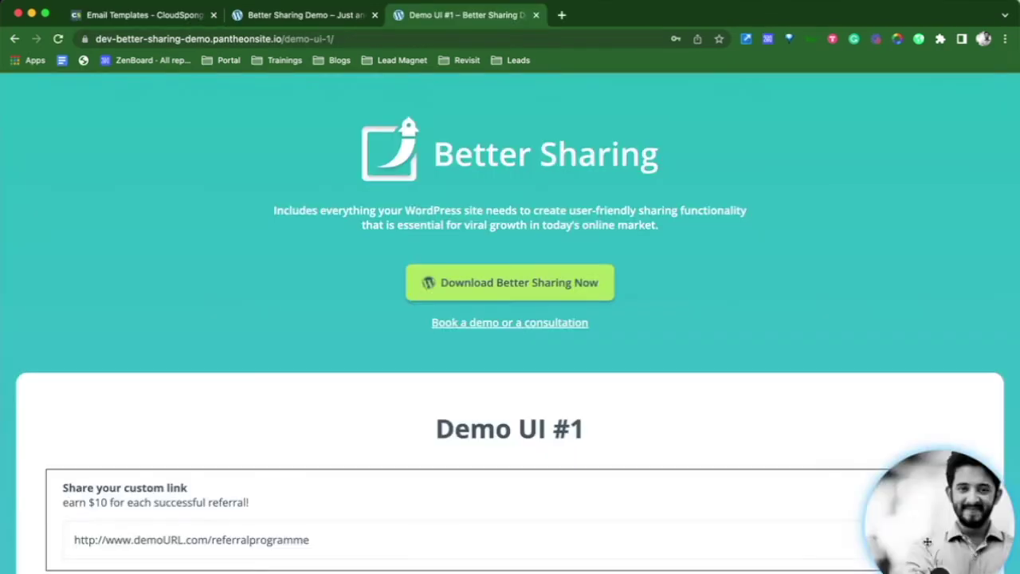
Step: Set the blast message to "Hi Buddy - if you make a purchase from this store - I get $10. I'll be fair and give you $5 ;)!"
scroll(660, 384, "down", 10)
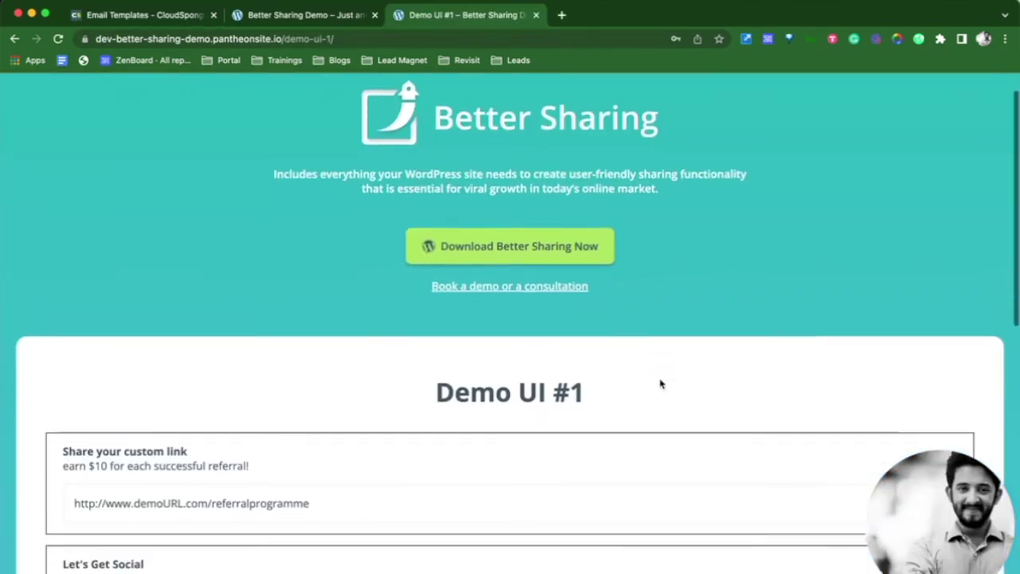
left_click(300, 415)
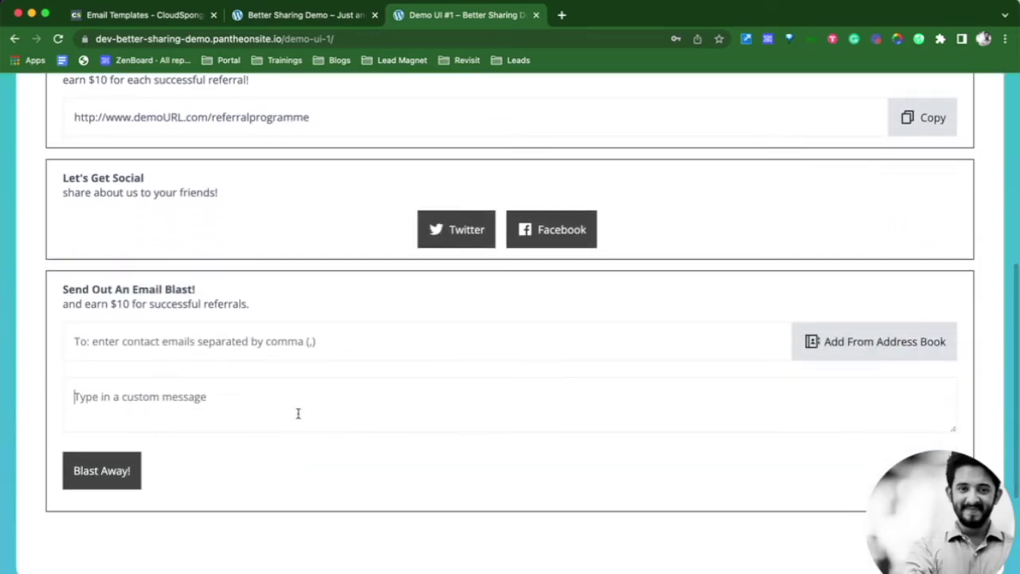
type("Hi Buddy - if you make a purchase from this store - I get $10. I'll be fair and give you $5 ;)!")
Step: Add the recipient from the Yahoo address book by searching for their first name, and send the email blast
left_click(291, 343)
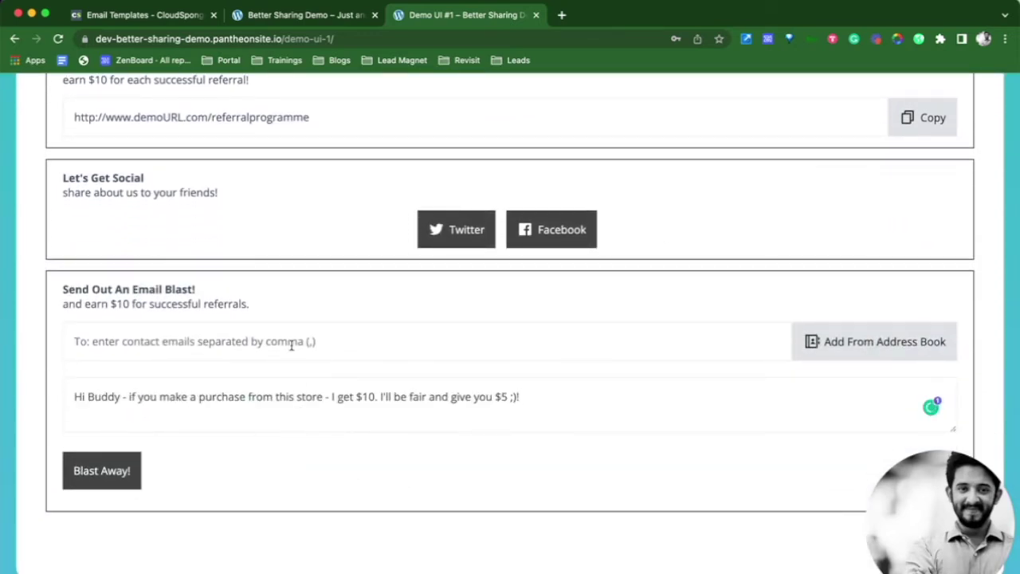
left_click(845, 343)
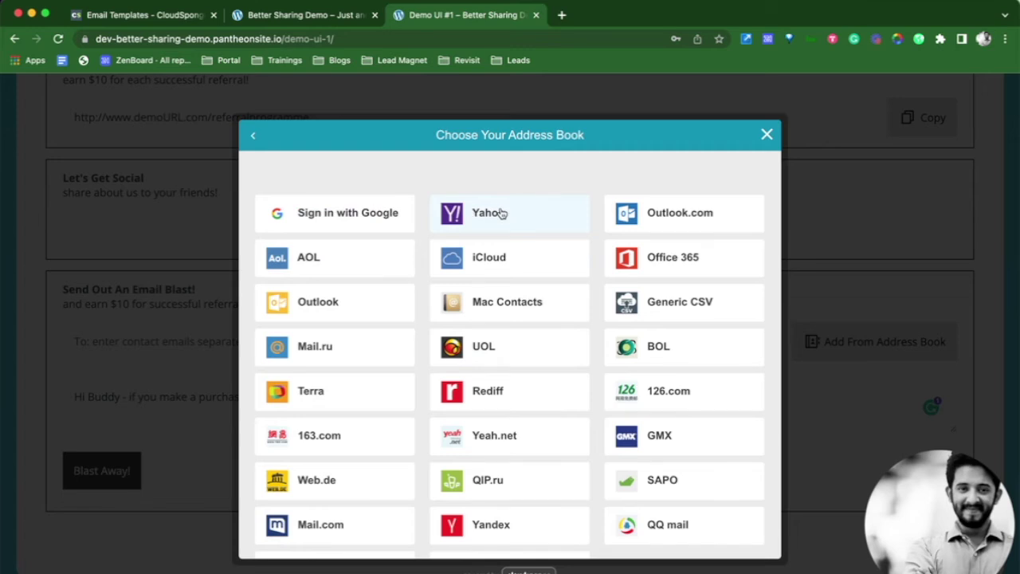
left_click(501, 213)
left_click(561, 423)
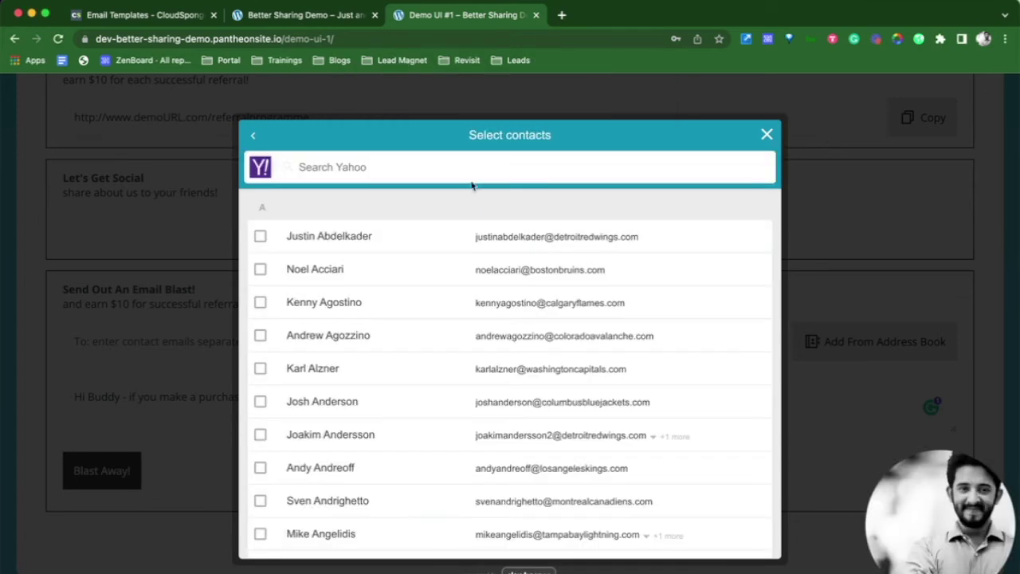
left_click(464, 168)
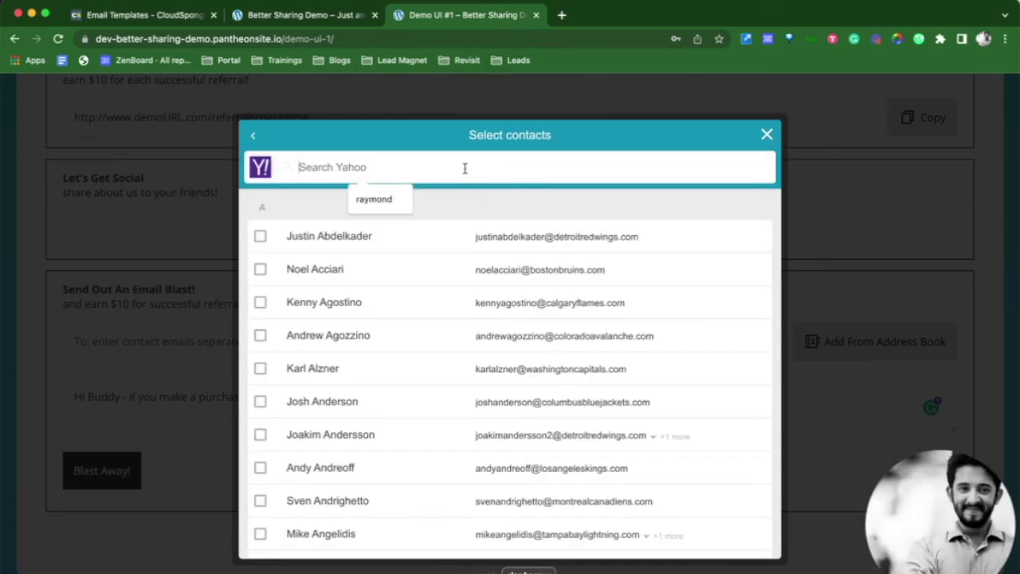
type("raymond")
left_click(405, 275)
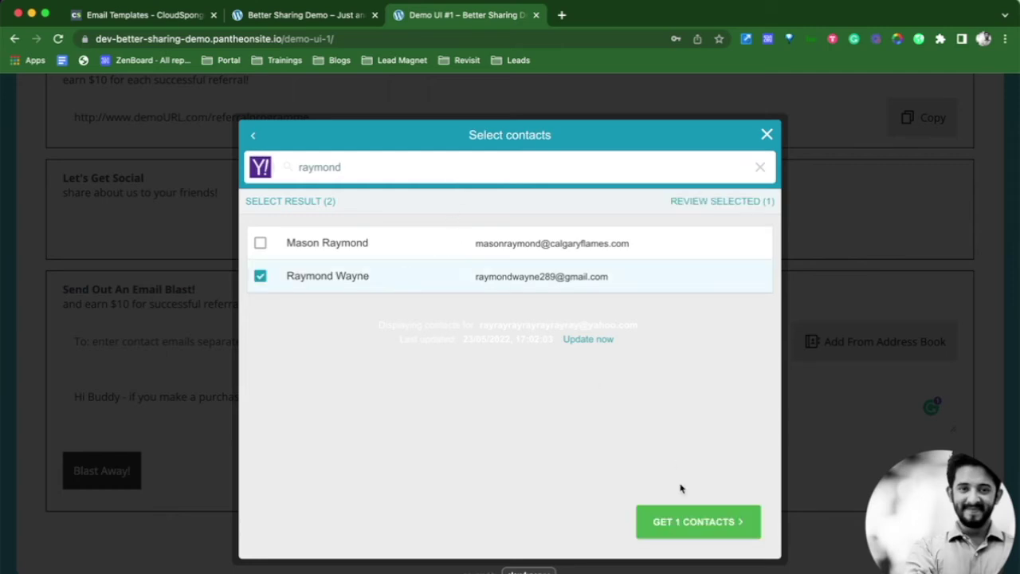
left_click(695, 522)
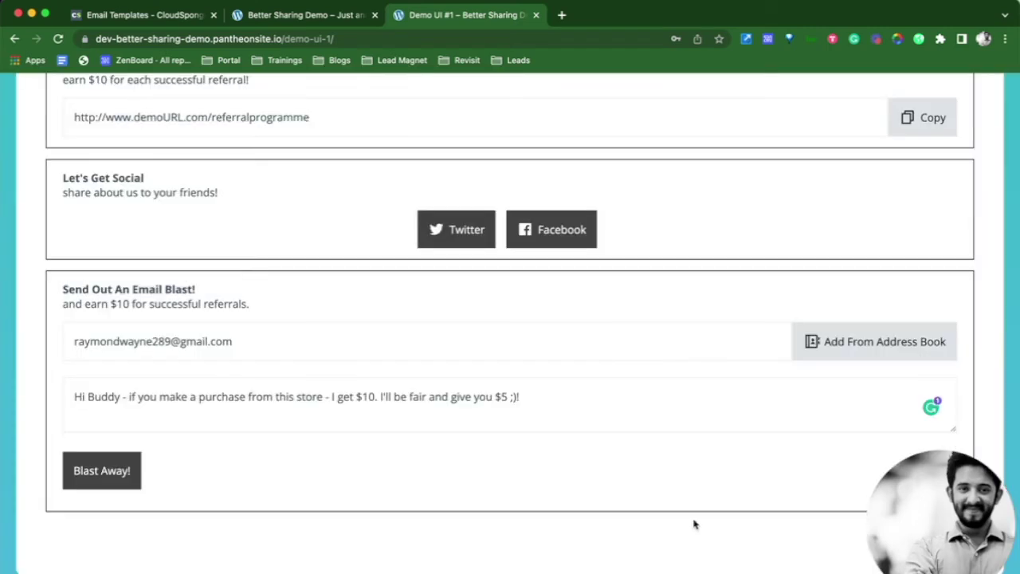
left_click(116, 468)
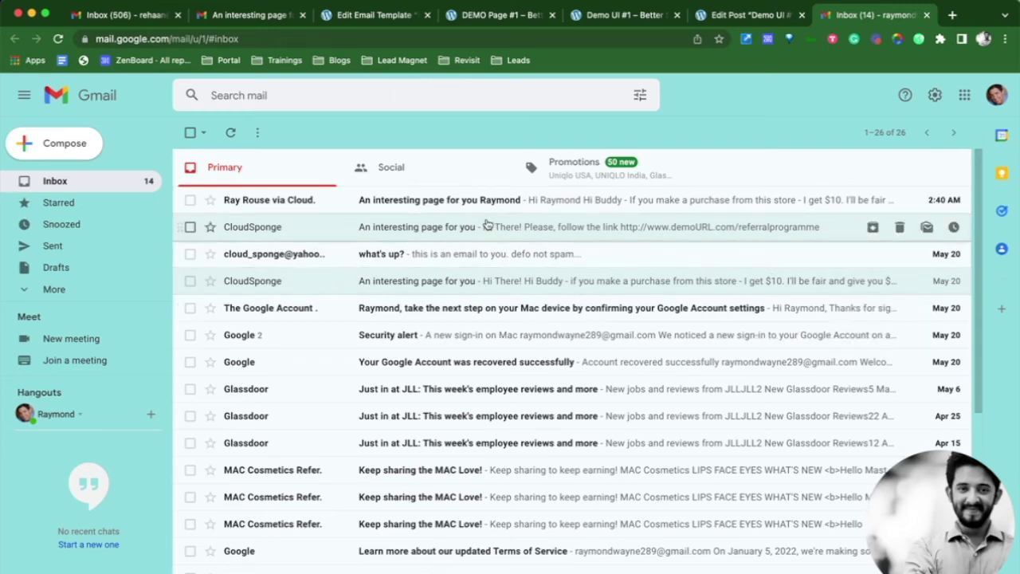
Step: Open the newly received referral email in Gmail and examine its personalized greeting, custom message and sender signature
left_click(428, 205)
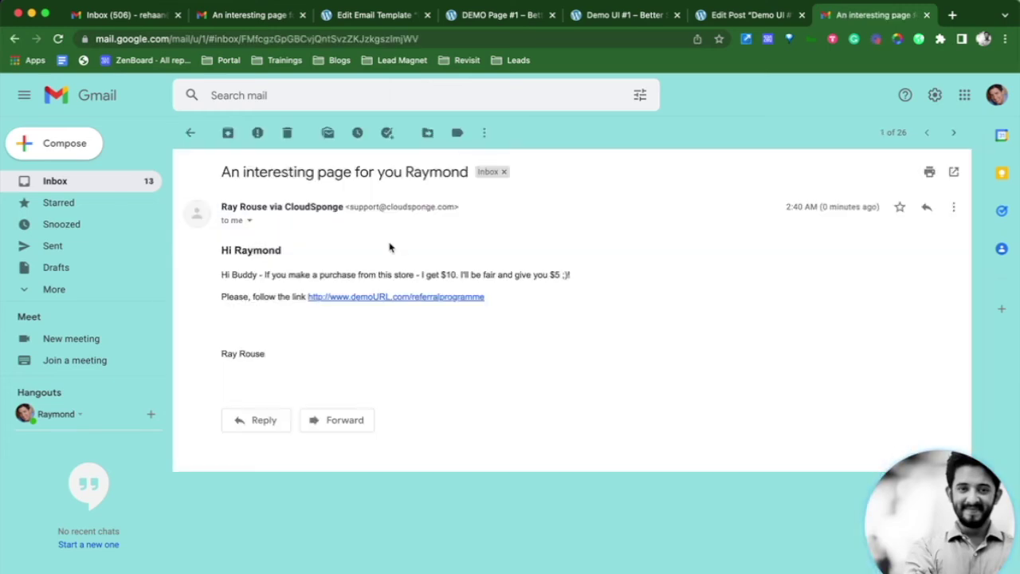
left_click_drag(224, 251, 307, 257)
left_click(307, 258)
left_click_drag(221, 276, 342, 314)
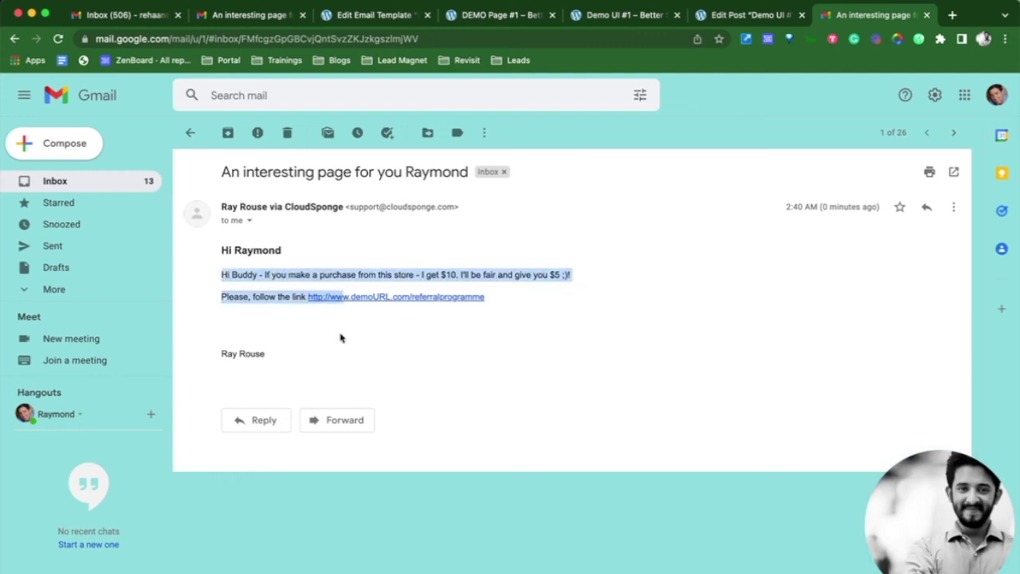
left_click(222, 354)
left_click_drag(222, 354, 271, 356)
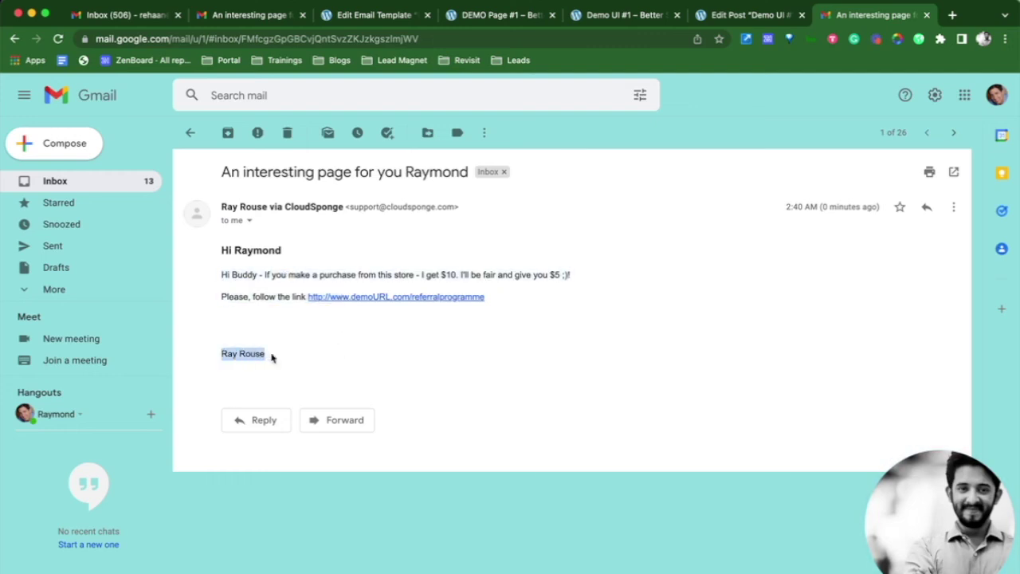
left_click(306, 379)
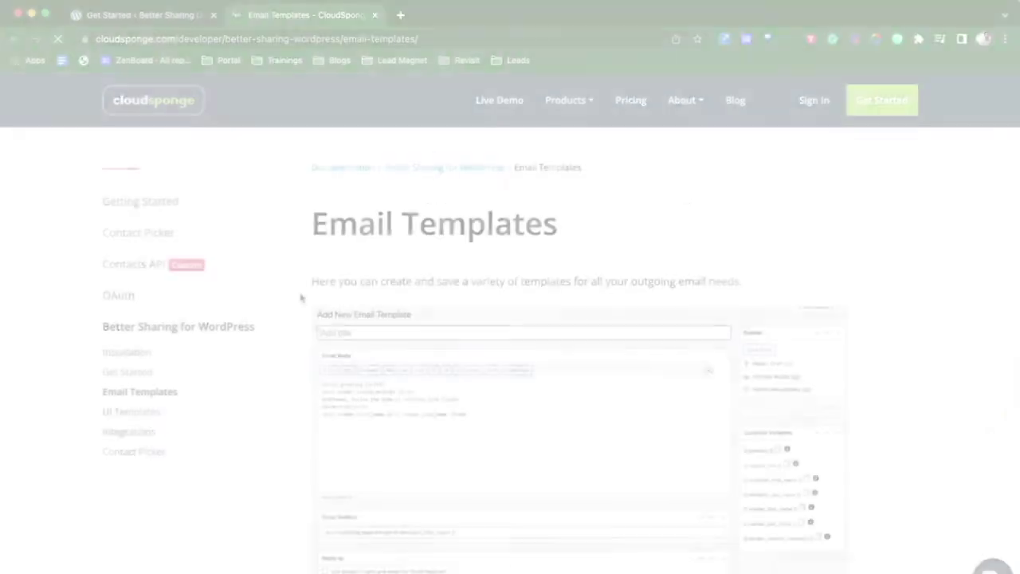
Step: Review the template variable list in the Email Templates documentation on the CloudSponge site
scroll(301, 297, "down", 5)
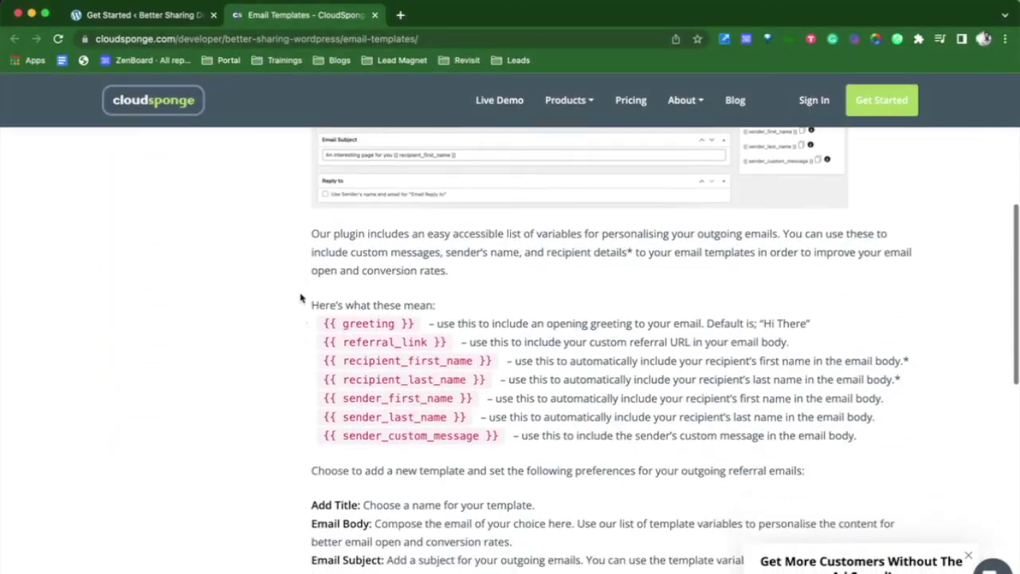